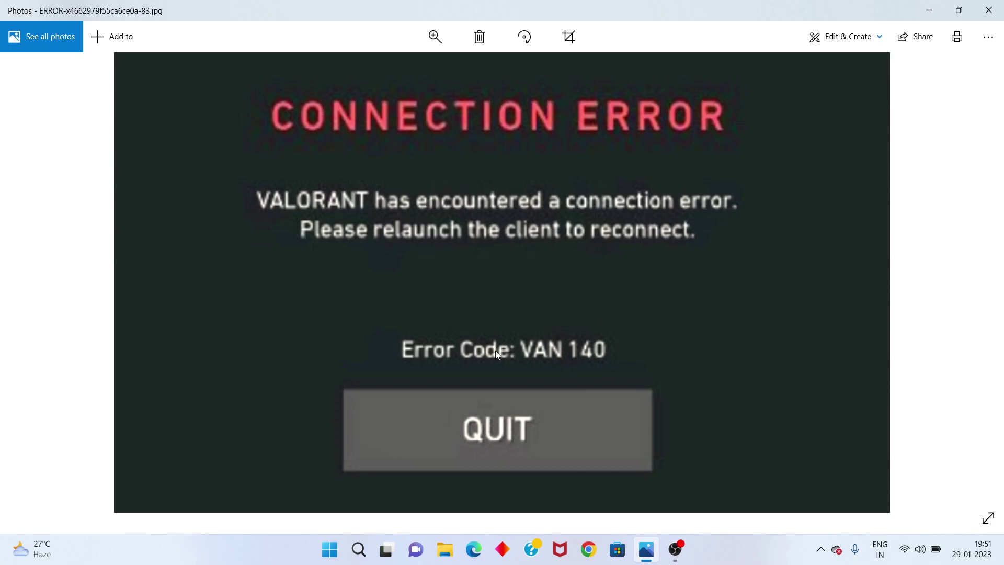
Close the error screenshot, check that Windows Update reports the PC up to date, then close Settings.
{"action": "left_click", "coordinate": [989, 9]}
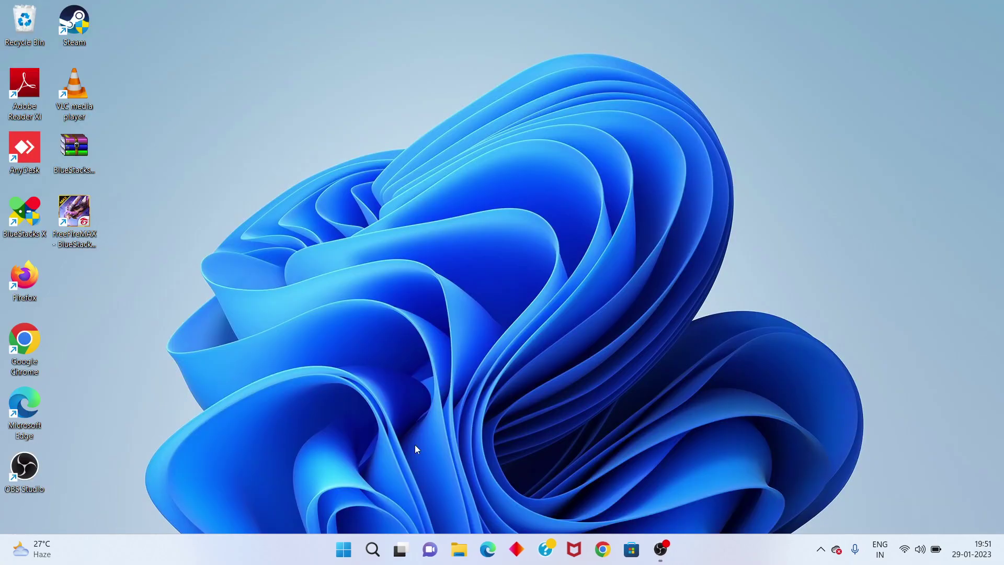
{"action": "left_click", "coordinate": [370, 556]}
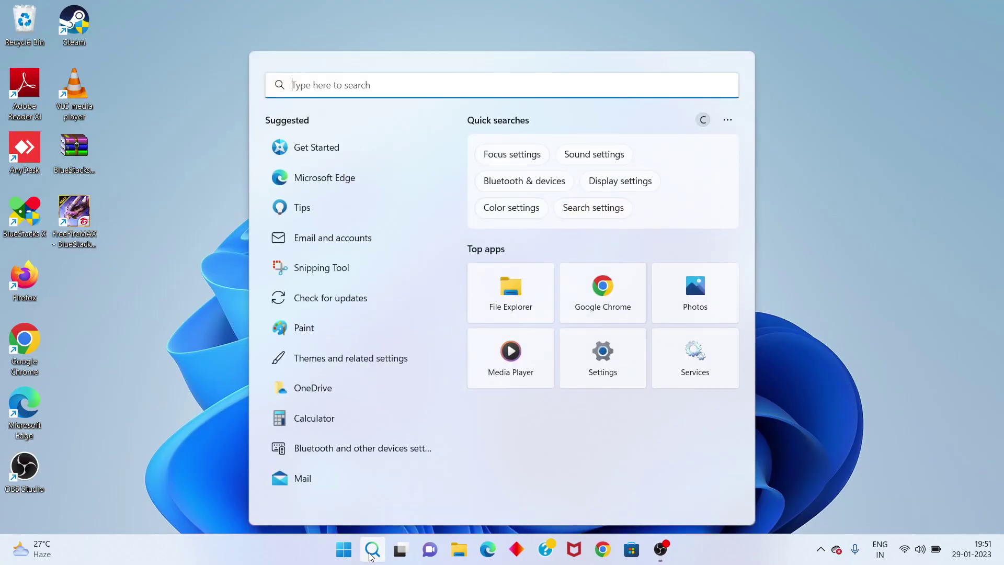
{"action": "type", "text": "sett"}
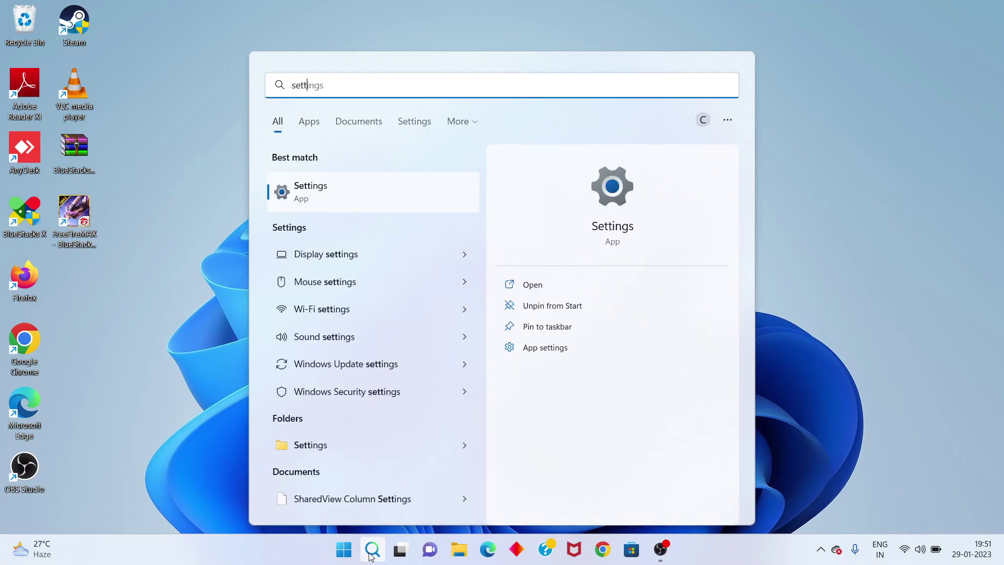
{"action": "key", "text": "Return"}
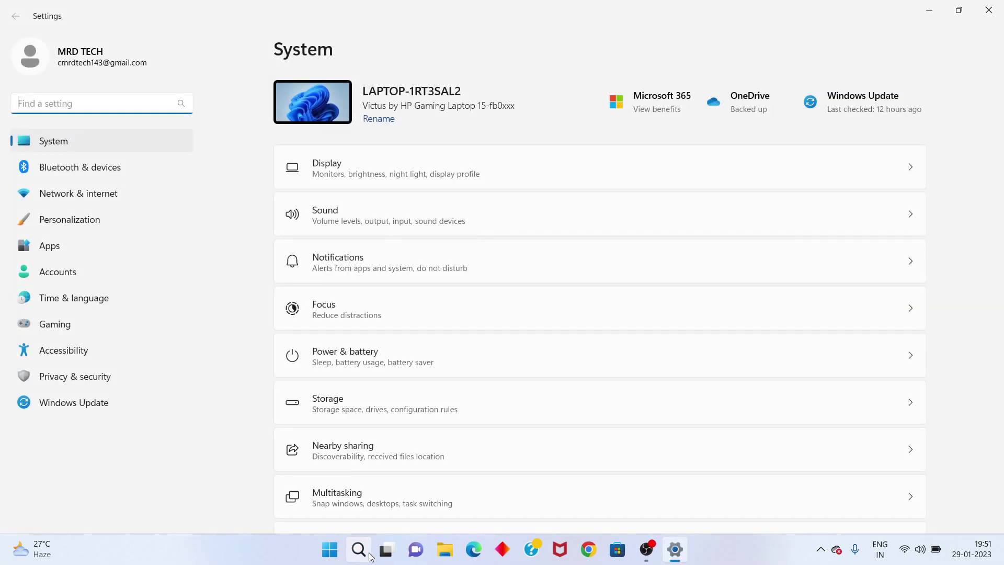
{"action": "left_click", "coordinate": [115, 406]}
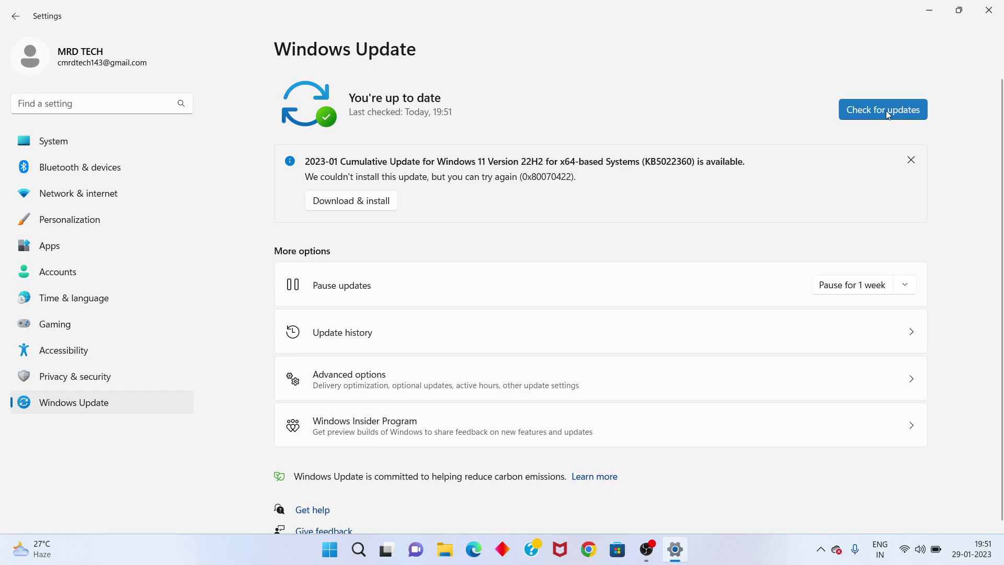
{"action": "left_click", "coordinate": [988, 10]}
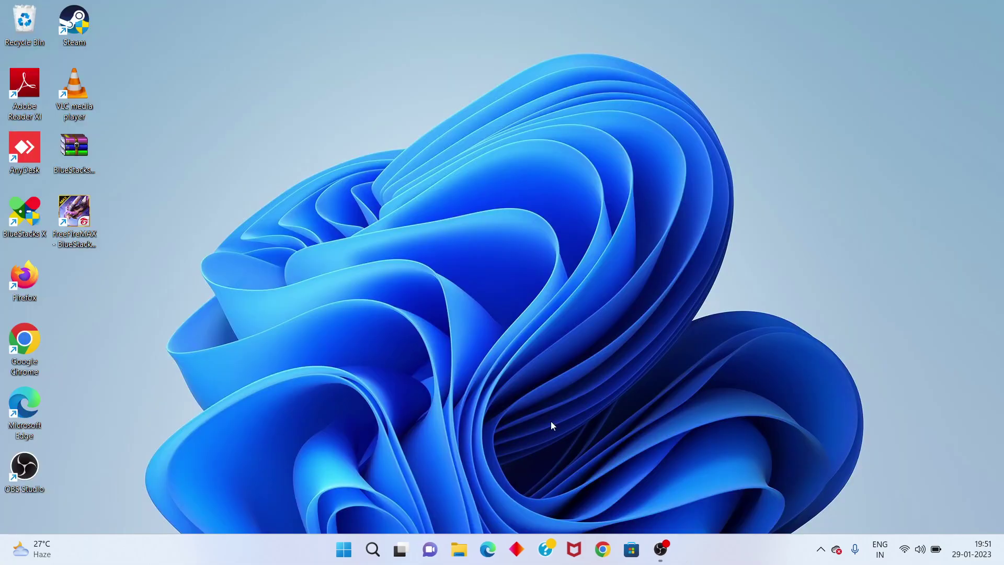
Open Control Panel and go to Network and Internet > Network and Sharing Center.
{"action": "left_click", "coordinate": [372, 555]}
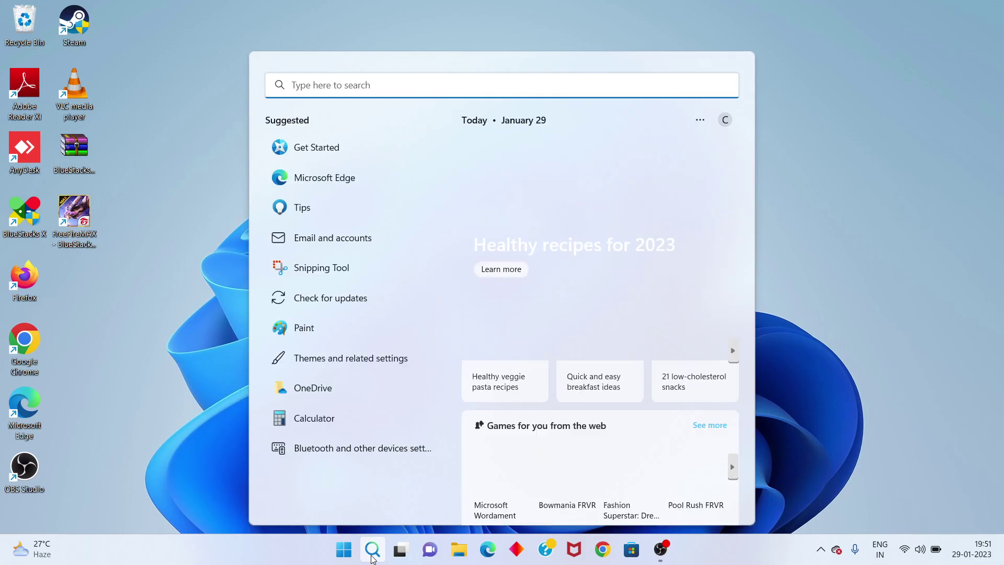
{"action": "type", "text": "con"}
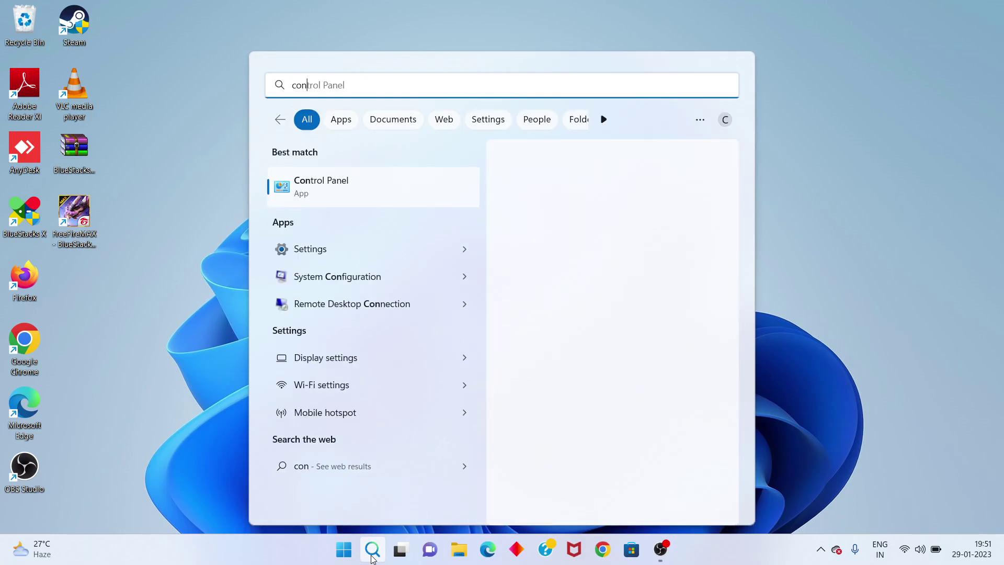
{"action": "left_click", "coordinate": [560, 285]}
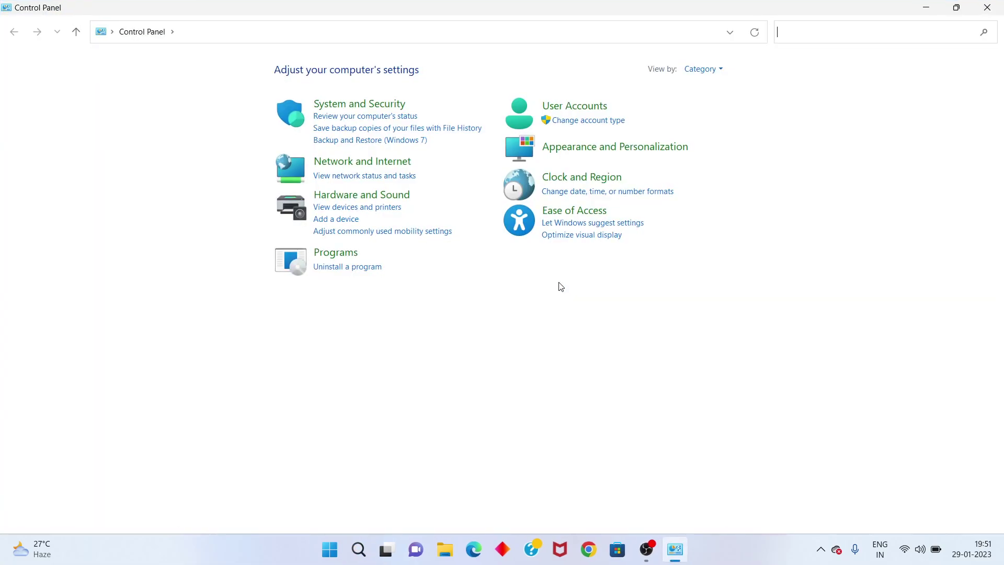
{"action": "left_click", "coordinate": [380, 172]}
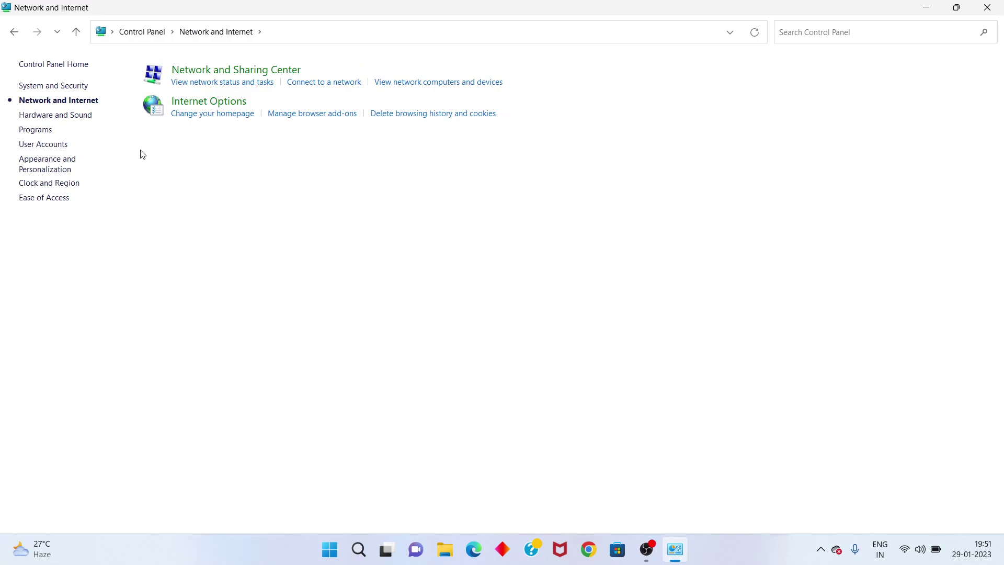
{"action": "left_click", "coordinate": [253, 72]}
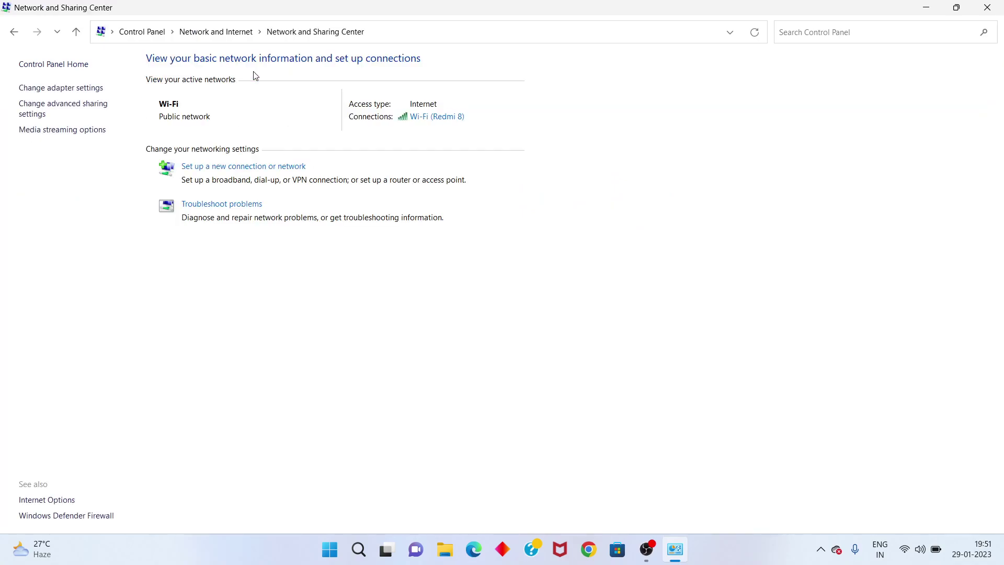
Set the Wi-Fi (Redmi 8) IPv4 DNS servers to 8.8.8.8 and 8.8.4.4, then close all network windows.
{"action": "left_click", "coordinate": [429, 119]}
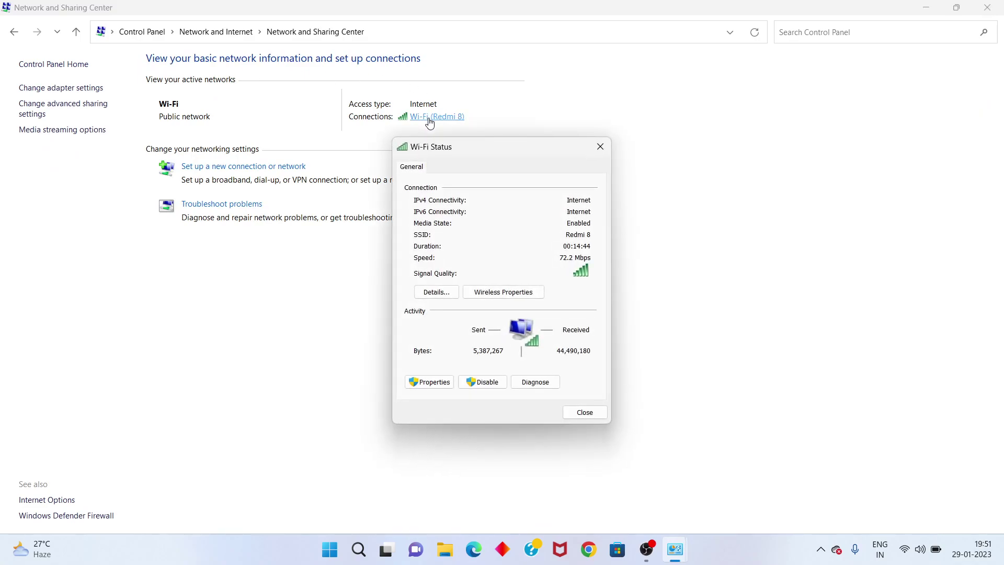
{"action": "left_click", "coordinate": [432, 384]}
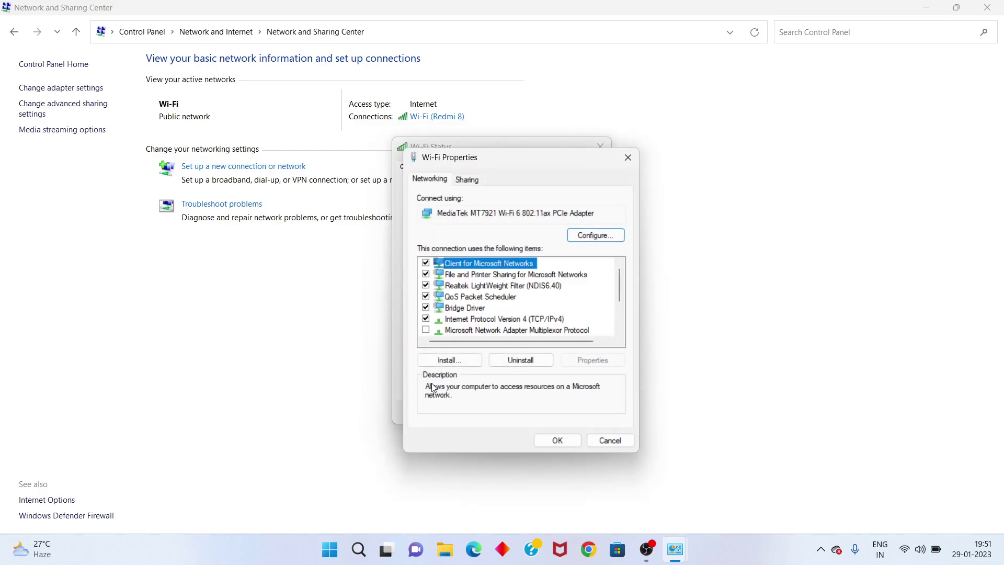
{"action": "left_click", "coordinate": [491, 319]}
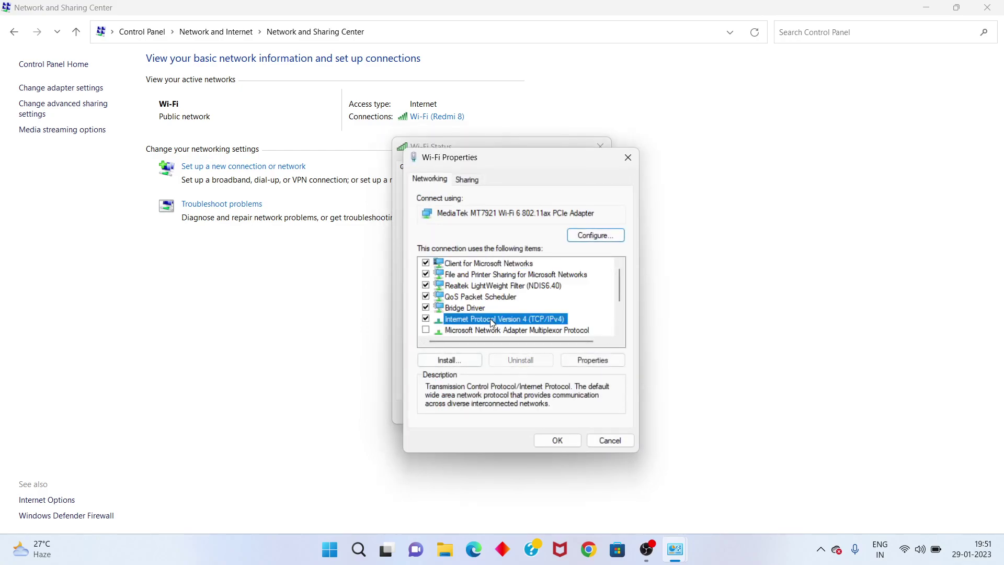
{"action": "left_click", "coordinate": [590, 361]}
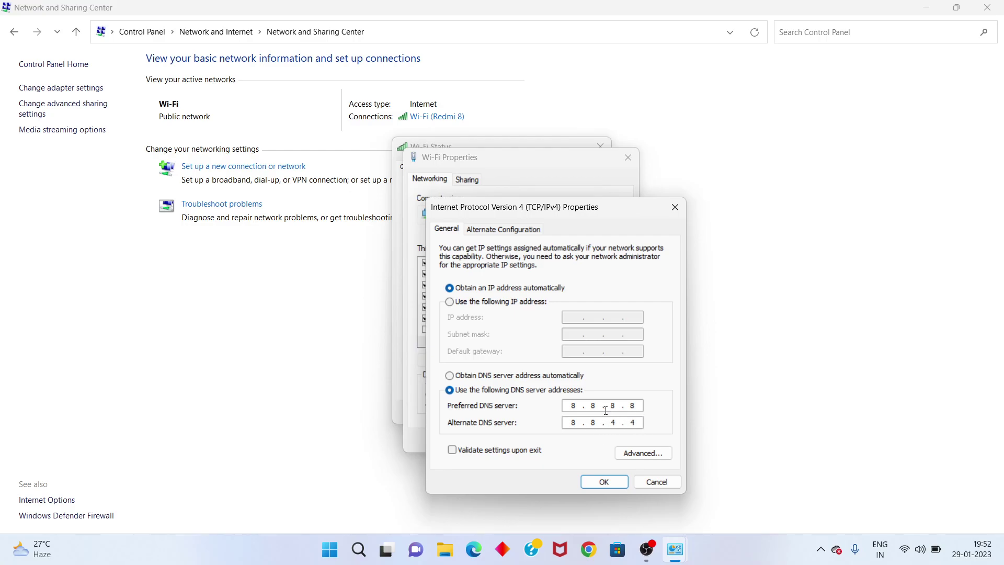
{"action": "left_click", "coordinate": [605, 483]}
{"action": "left_click", "coordinate": [567, 443]}
{"action": "left_click", "coordinate": [582, 413]}
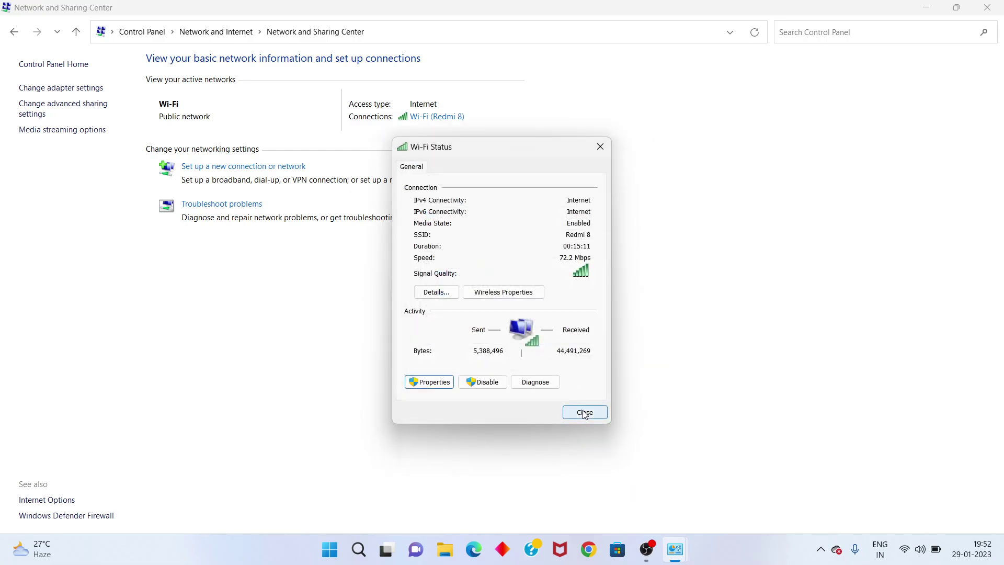
{"action": "left_click", "coordinate": [988, 7]}
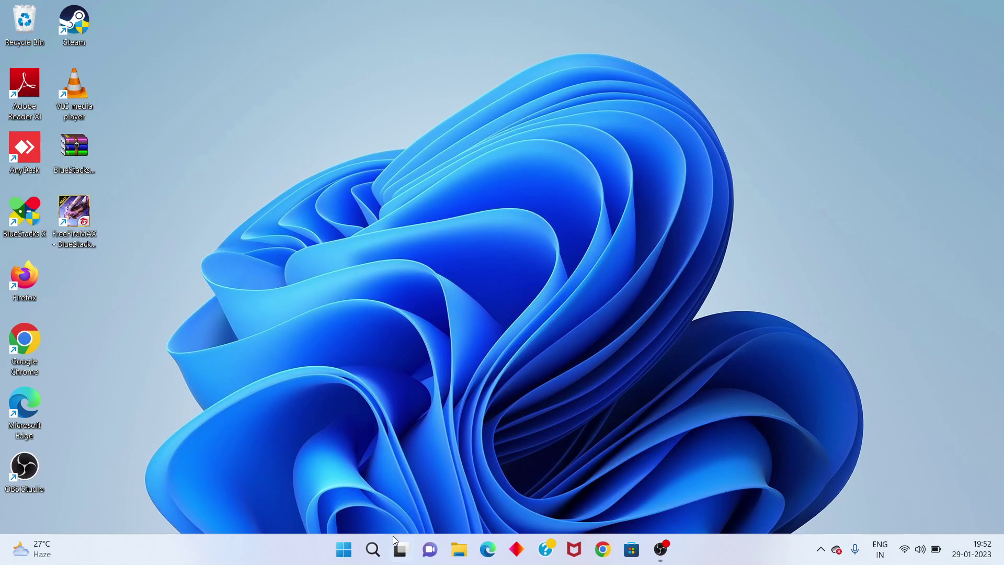
Open a maximized administrator Command Prompt and run ipconfig /flushdns.
{"action": "left_click", "coordinate": [375, 554]}
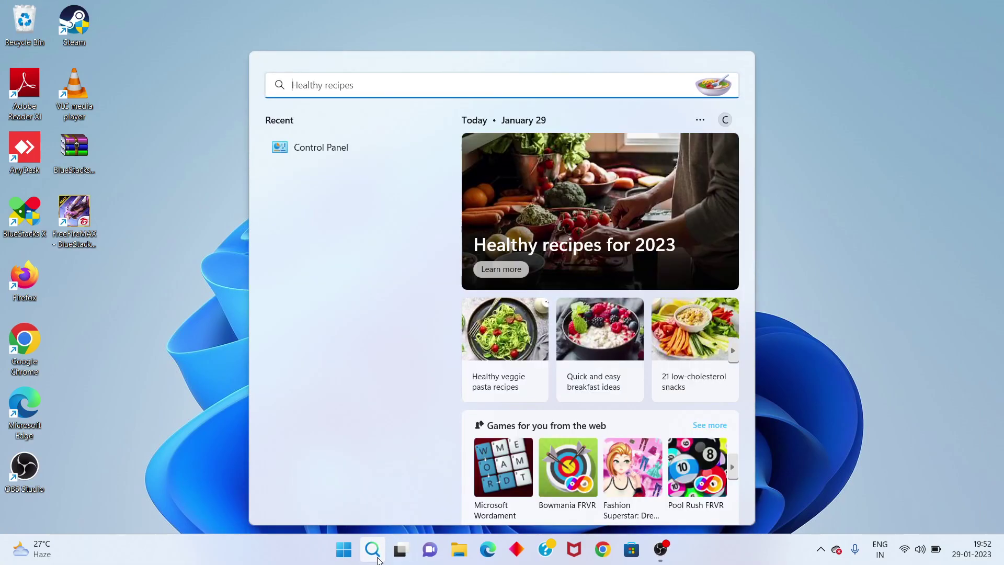
{"action": "type", "text": "cmd"}
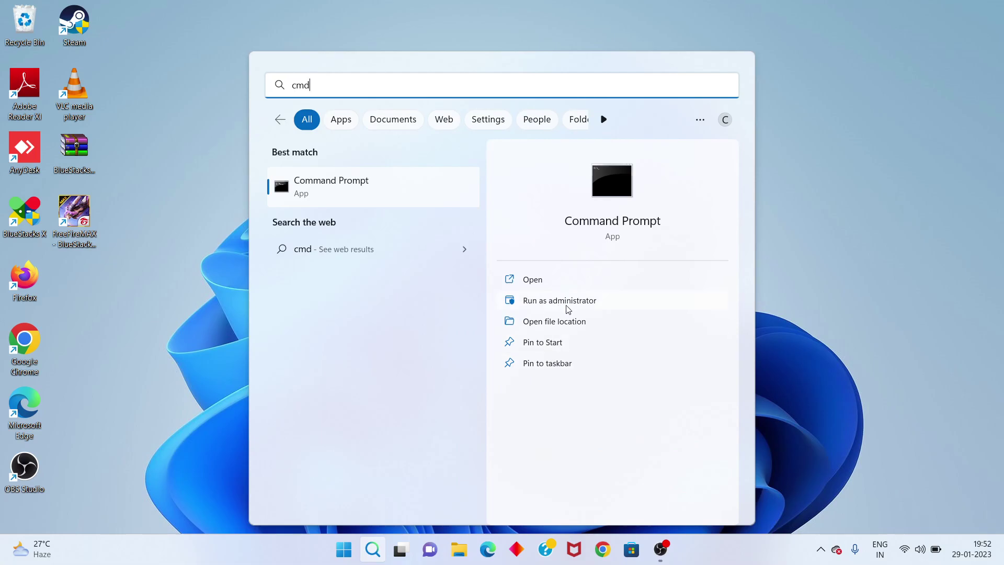
{"action": "left_click", "coordinate": [586, 304]}
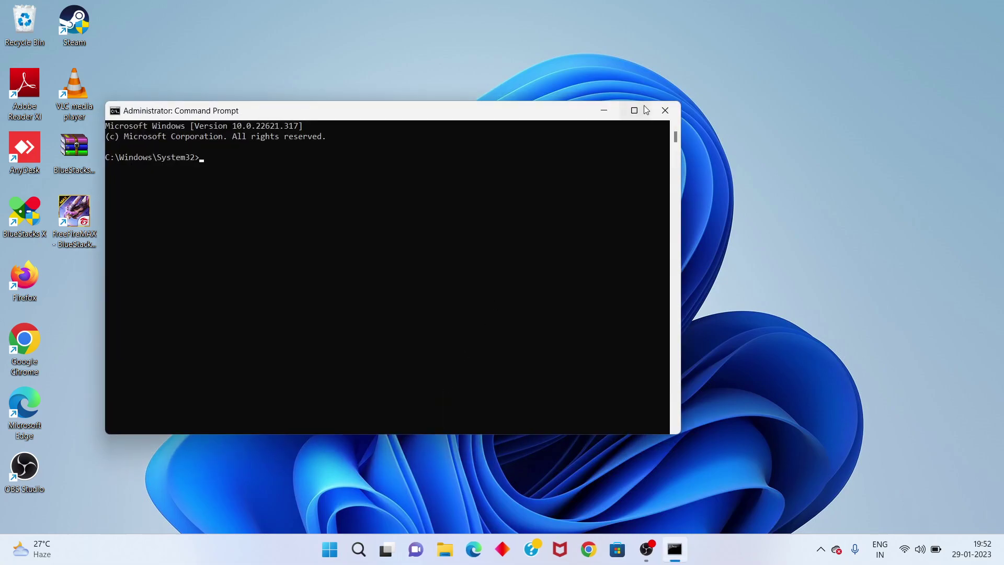
{"action": "left_click", "coordinate": [645, 109]}
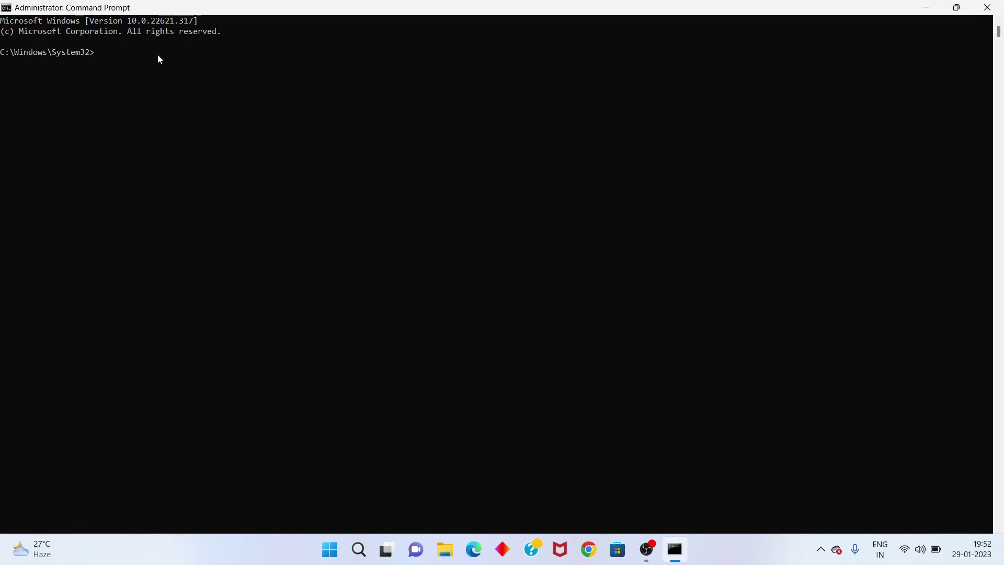
{"action": "type", "text": "ipconfi"}
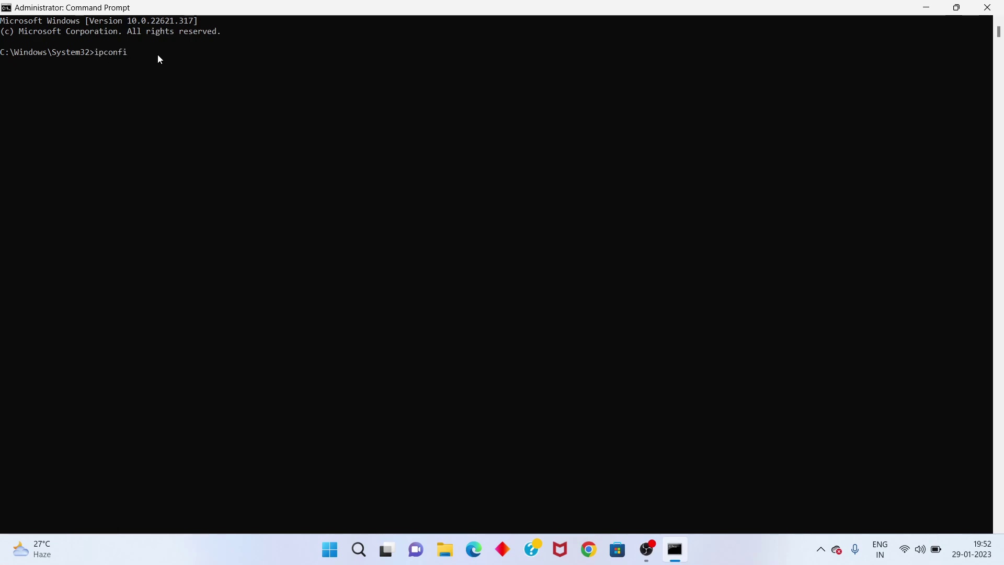
{"action": "type", "text": "g /flushdns"}
{"action": "key", "text": "Return"}
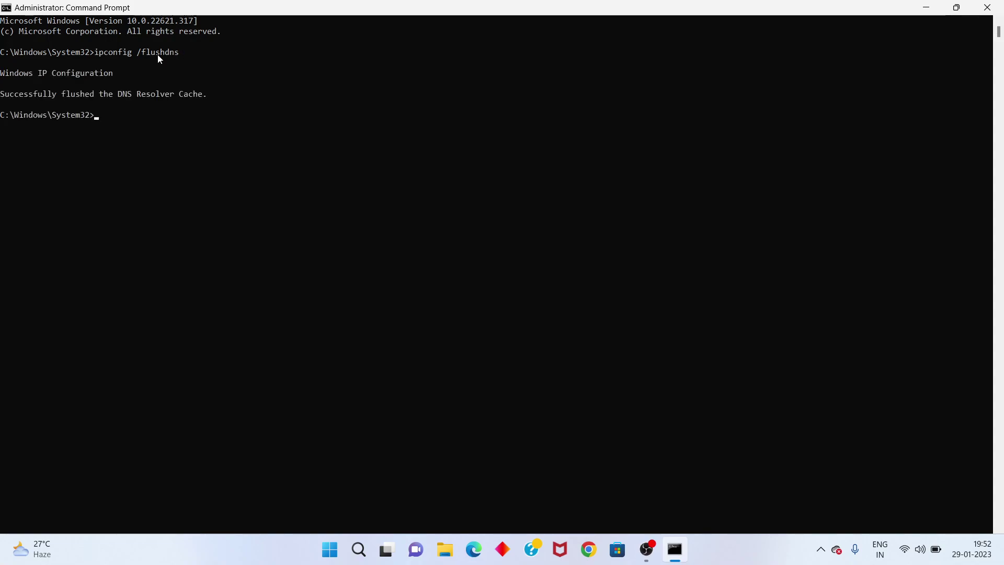
Run ipconfig /release followed by ipconfig /renew to get fresh IP addresses.
{"action": "type", "text": "ip"}
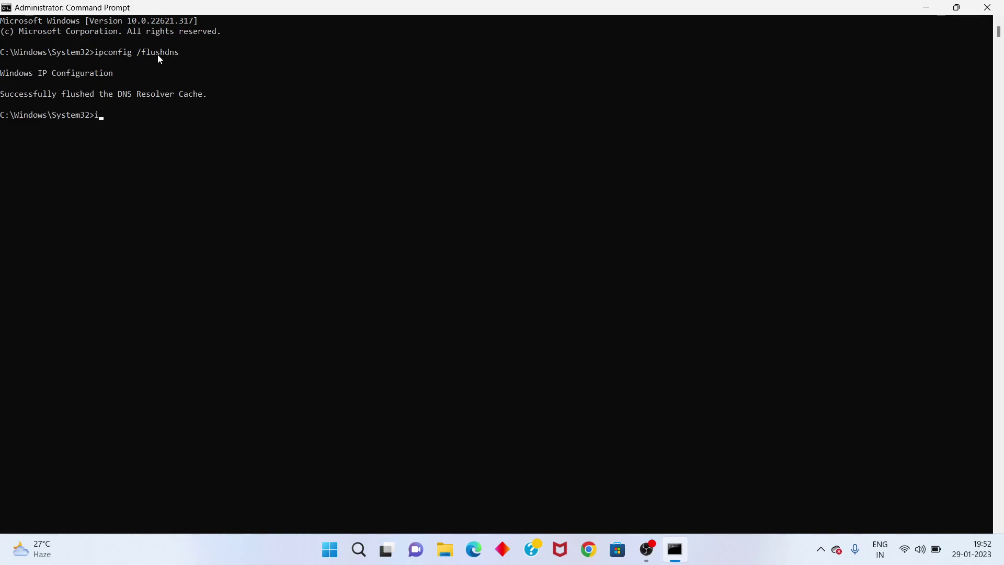
{"action": "type", "text": "config /release"}
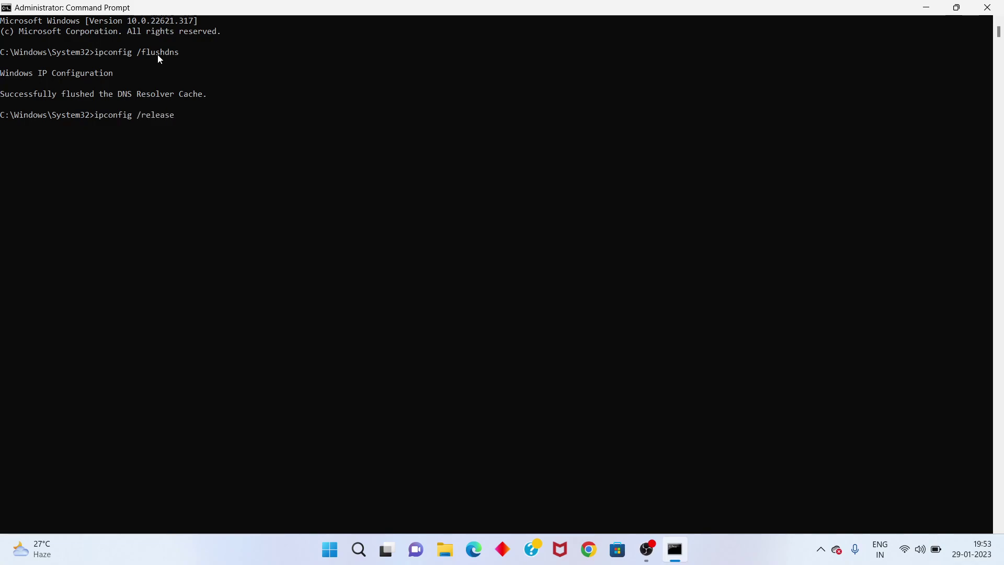
{"action": "key", "text": "Return"}
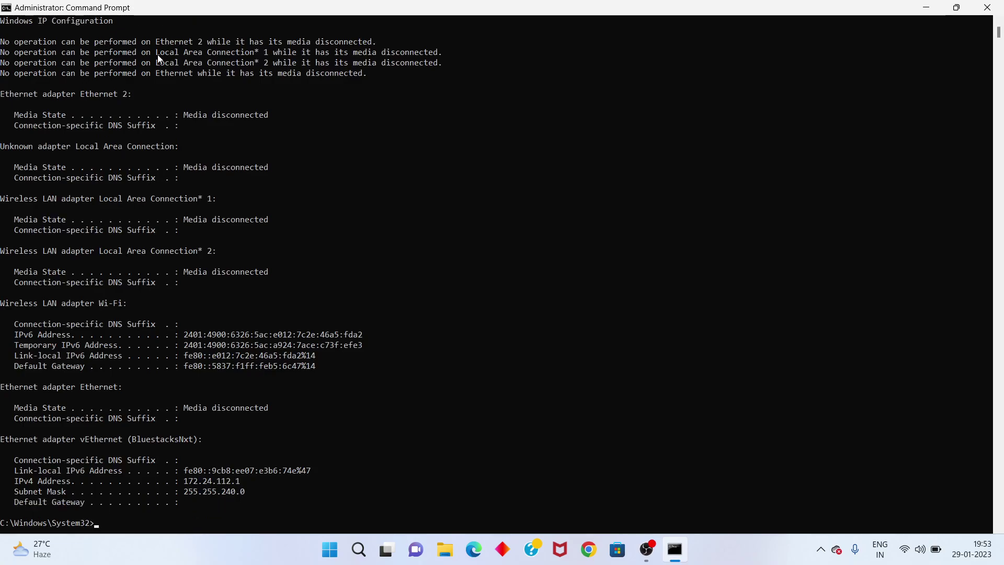
{"action": "type", "text": "ipconfig /renew"}
{"action": "key", "text": "Return"}
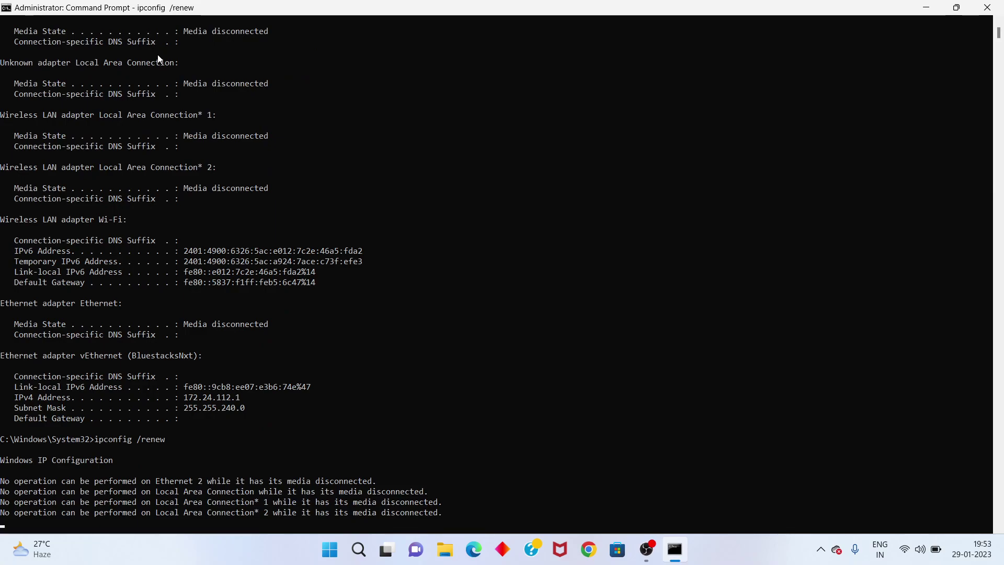
Run netsh winsock reset, then exit the administrator Command Prompt.
{"action": "type", "text": "nets"}
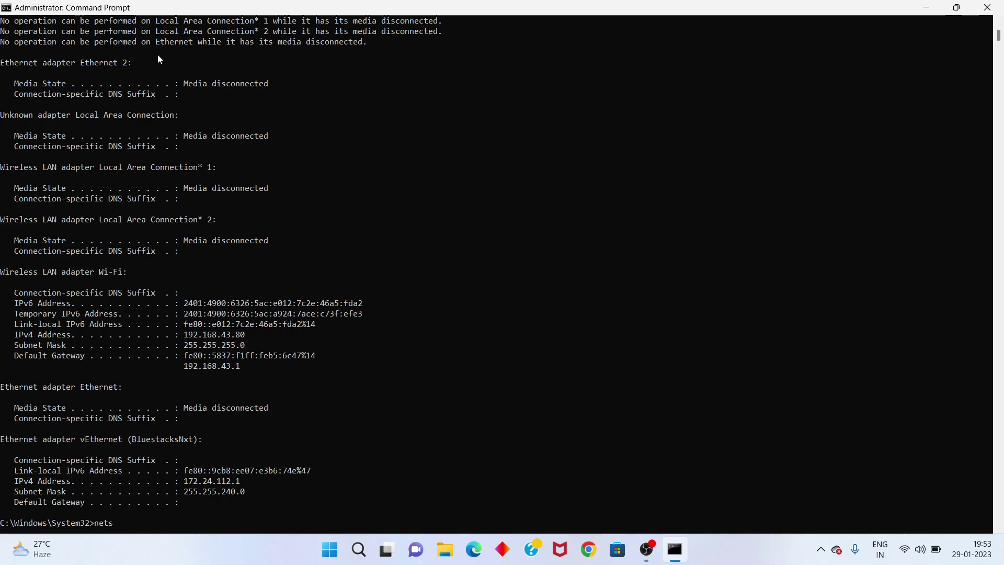
{"action": "type", "text": "h winsock reset"}
{"action": "key", "text": "Return"}
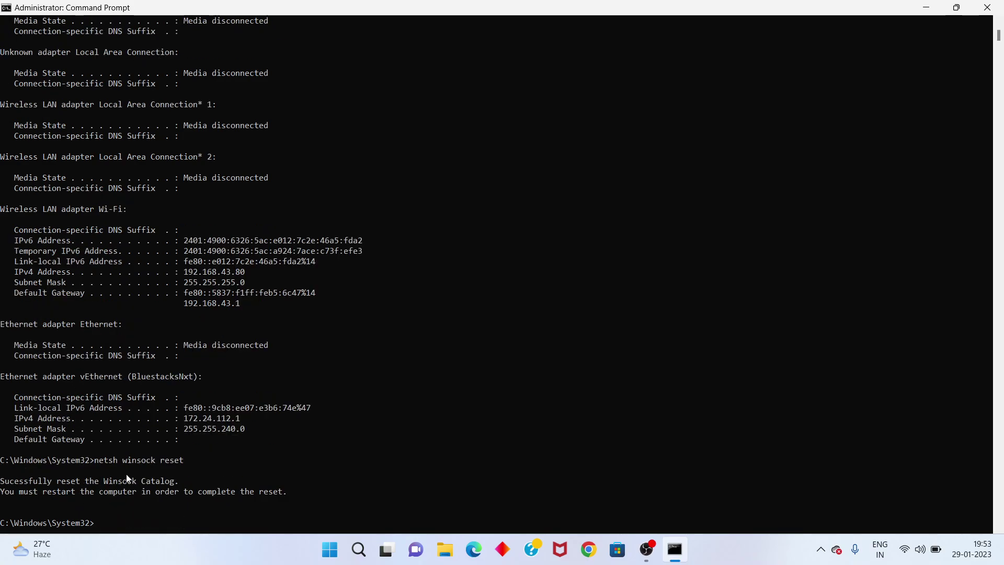
{"action": "type", "text": "exit"}
{"action": "key", "text": "Return"}
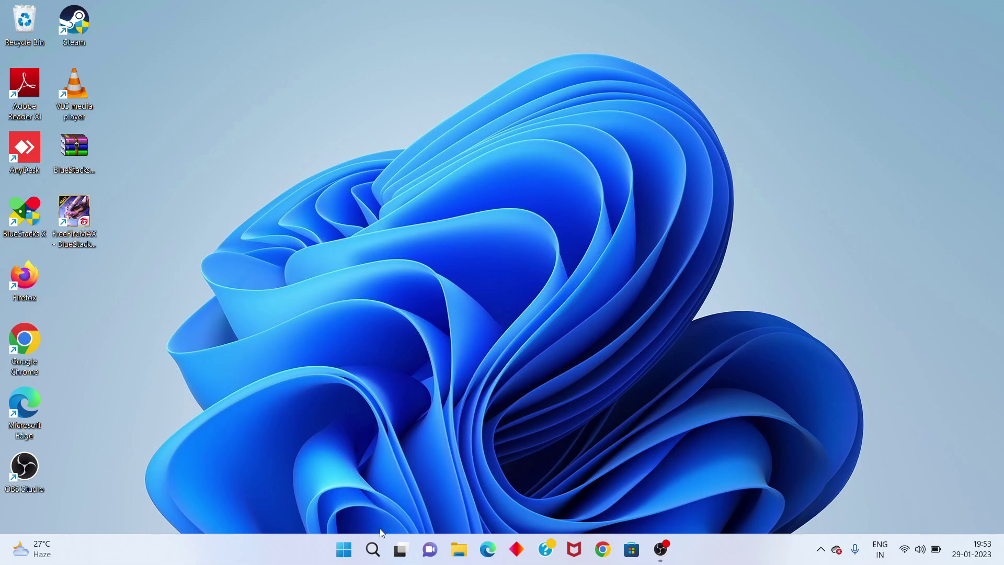
Open Settings at System > Troubleshoot > Other troubleshooters and scroll down to Network Adapter.
{"action": "left_click", "coordinate": [377, 554]}
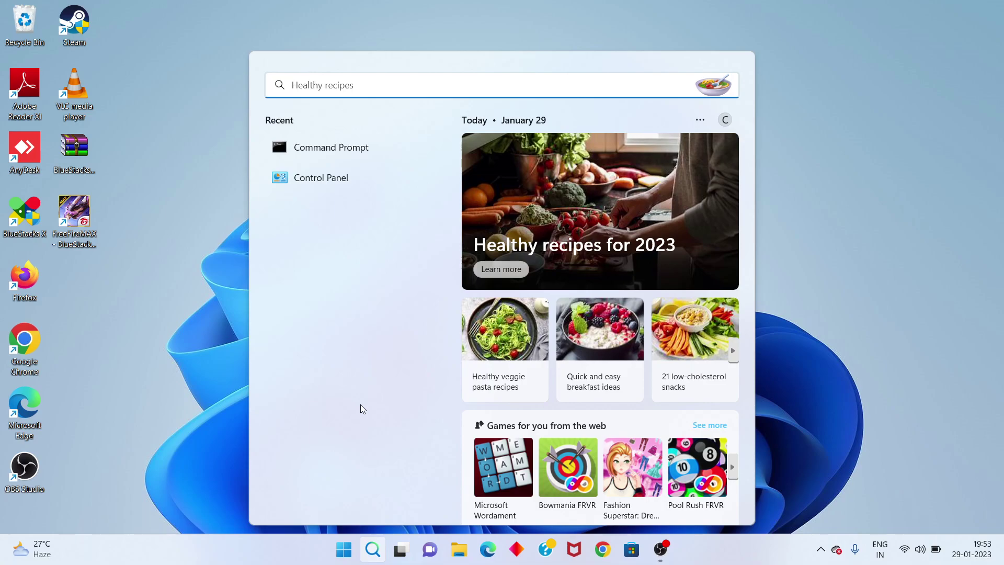
{"action": "type", "text": "sett"}
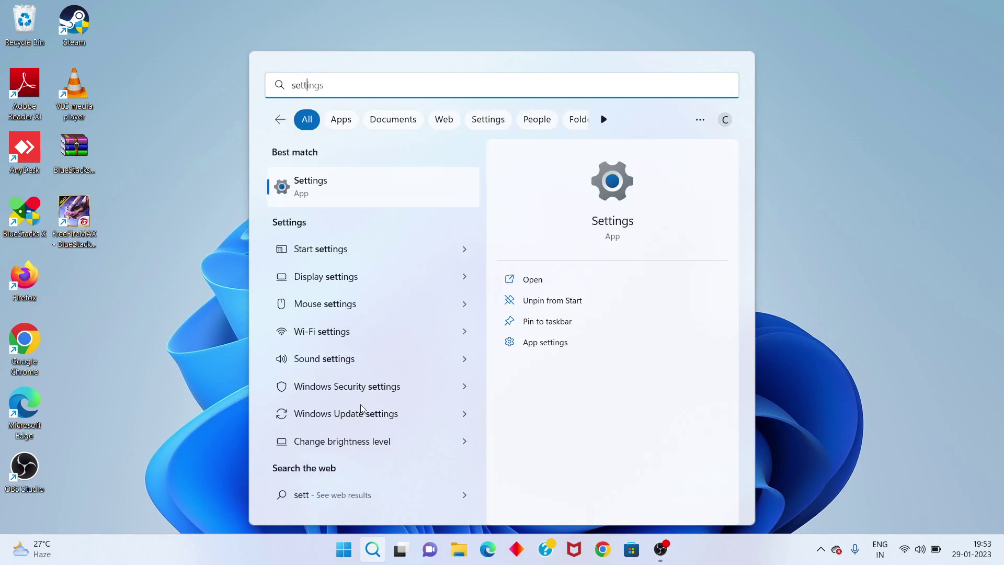
{"action": "key", "text": "BackSpace"}
{"action": "key", "text": "BackSpace"}
{"action": "key", "text": "BackSpace"}
{"action": "key", "text": "BackSpace"}
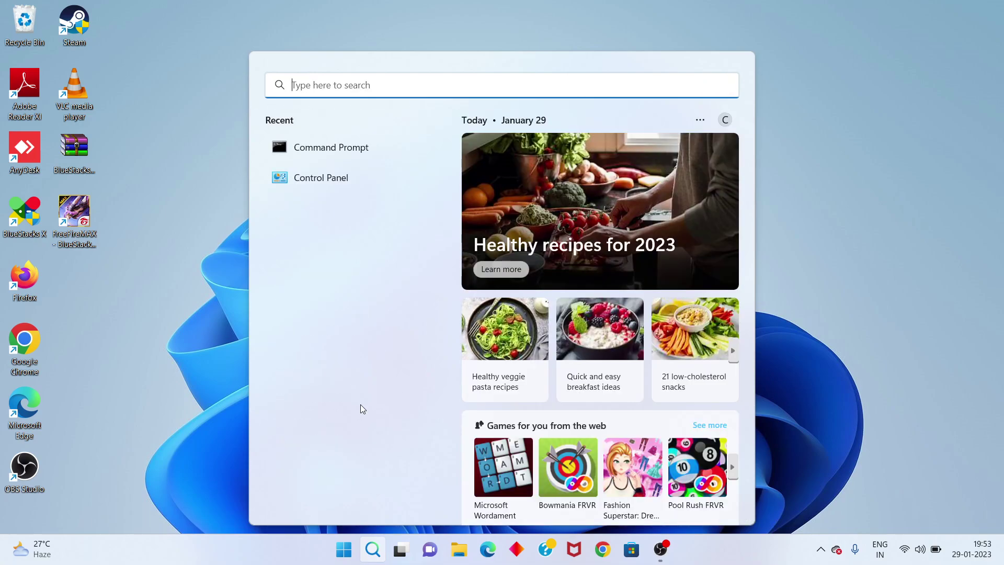
{"action": "type", "text": "settings"}
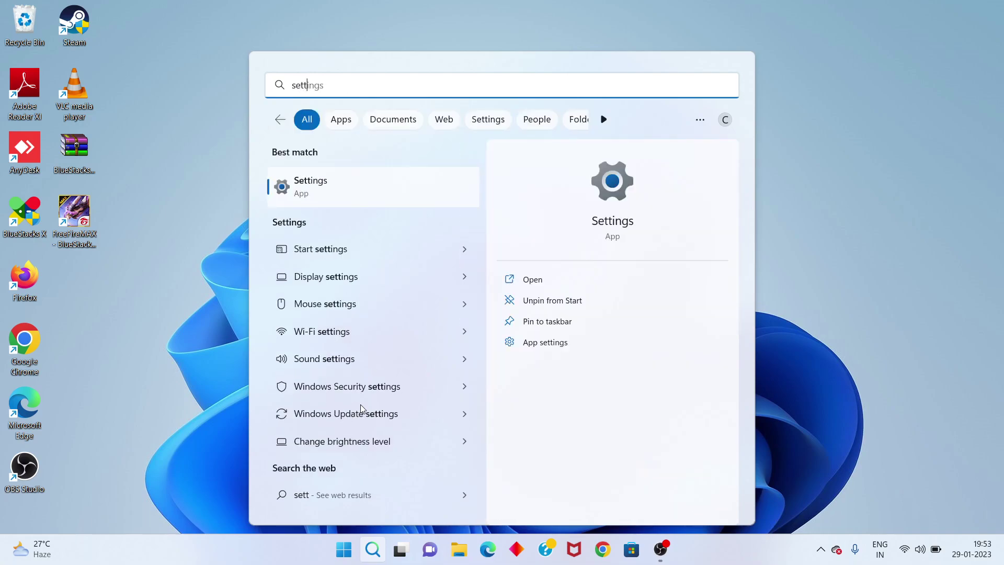
{"action": "key", "text": "Return"}
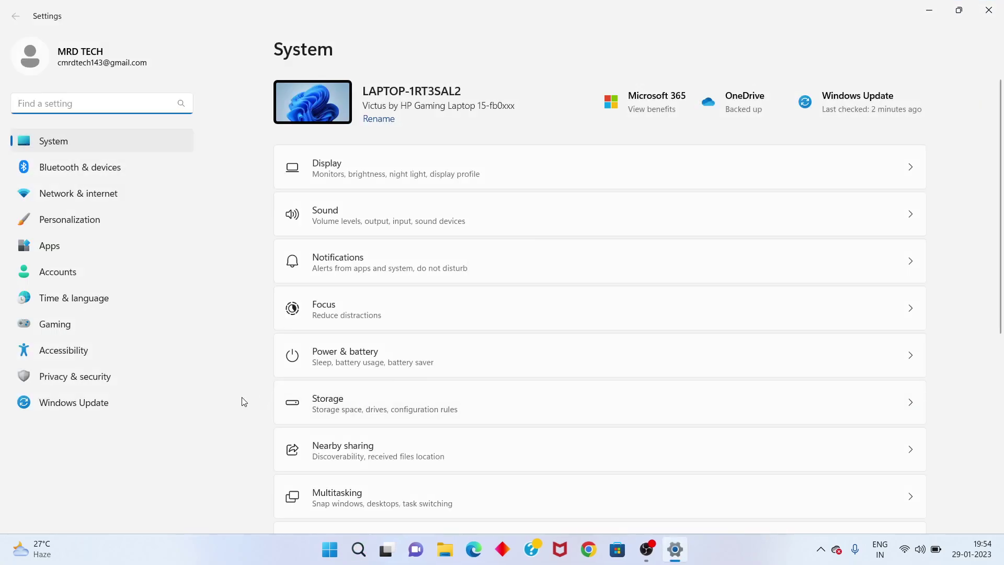
{"action": "scroll", "coordinate": [356, 409], "scroll_direction": "down", "scroll_amount": 3}
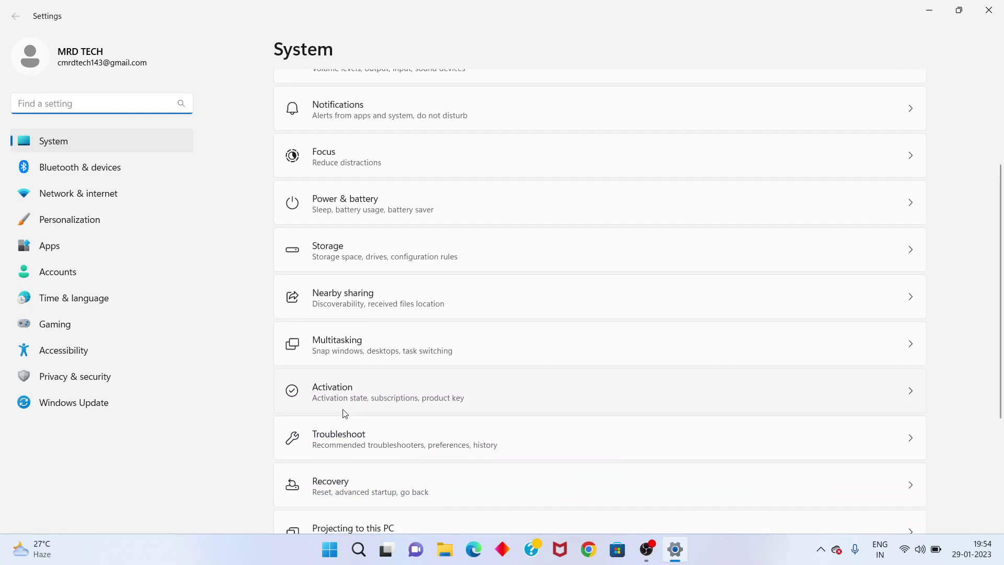
{"action": "left_click", "coordinate": [411, 448]}
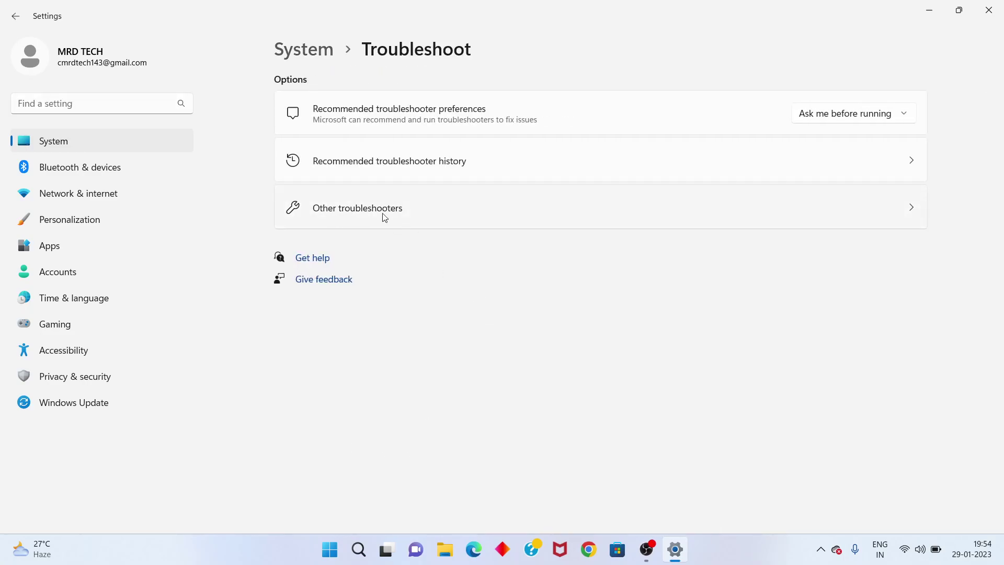
{"action": "left_click", "coordinate": [429, 215]}
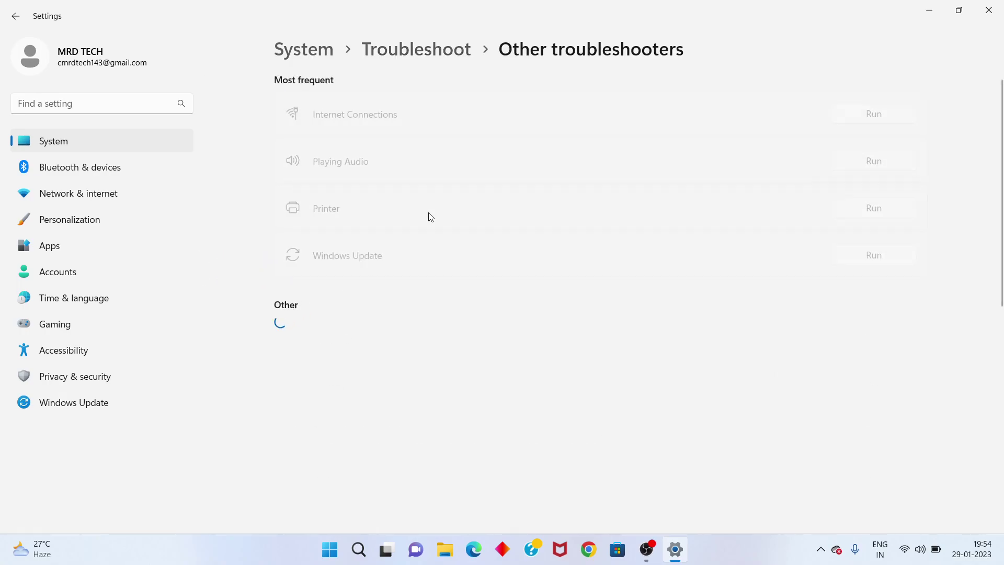
{"action": "scroll", "coordinate": [428, 215], "scroll_direction": "down", "scroll_amount": 1}
{"action": "scroll", "coordinate": [429, 216], "scroll_direction": "down", "scroll_amount": 1}
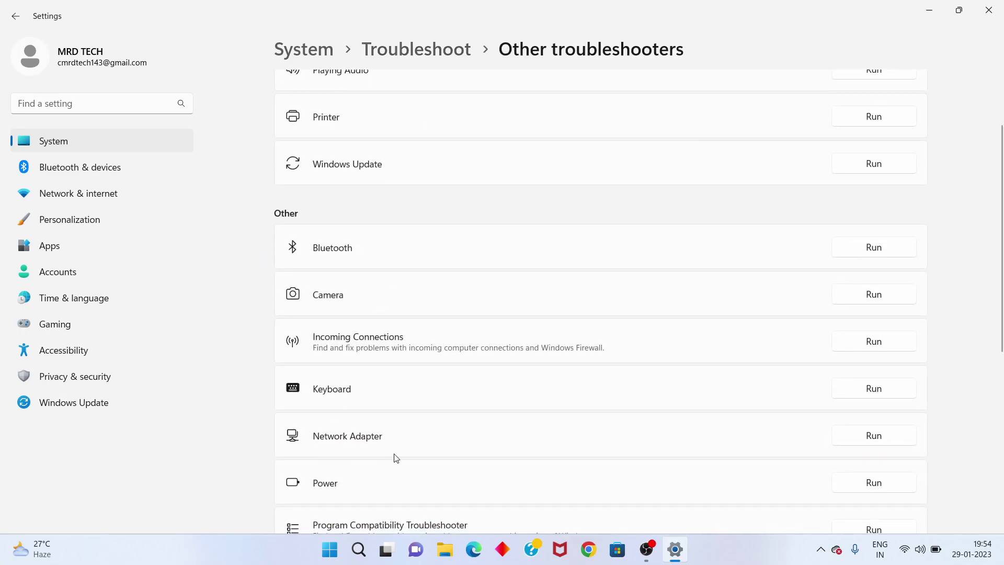
Run the Network Adapter troubleshooter on Wi-Fi, which reports an unresponsive DNS server.
{"action": "left_click", "coordinate": [858, 442]}
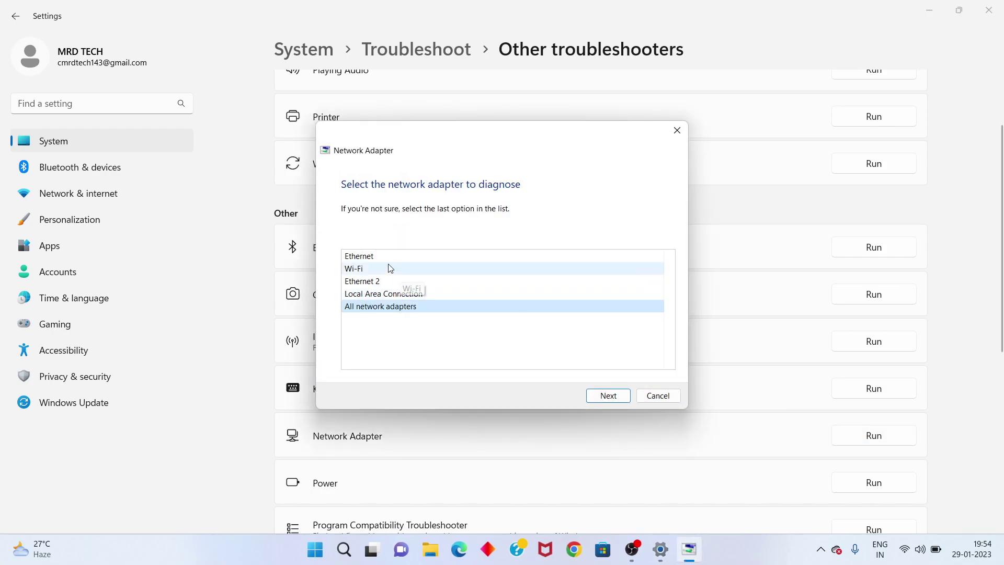
{"action": "left_click", "coordinate": [395, 273]}
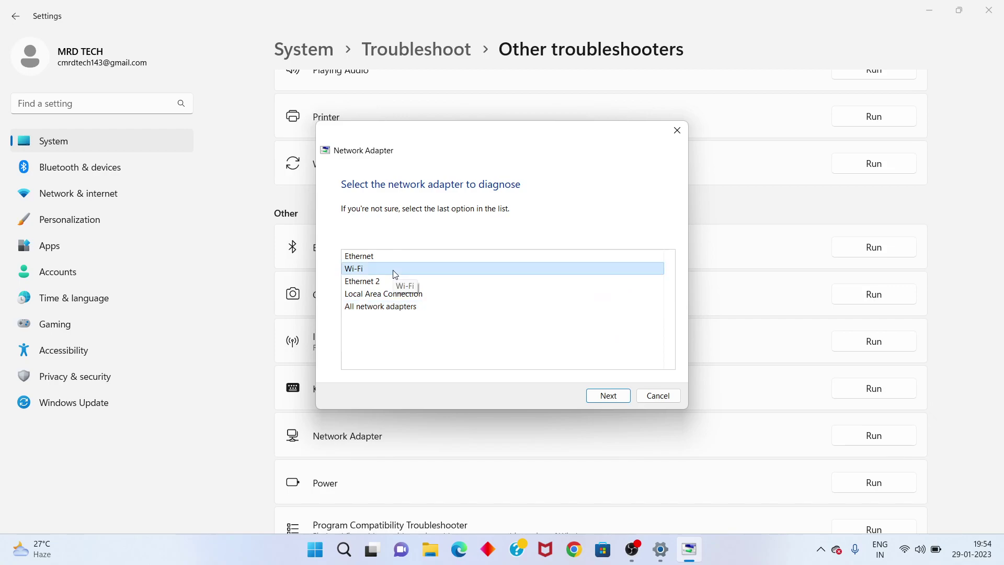
{"action": "left_click", "coordinate": [609, 400]}
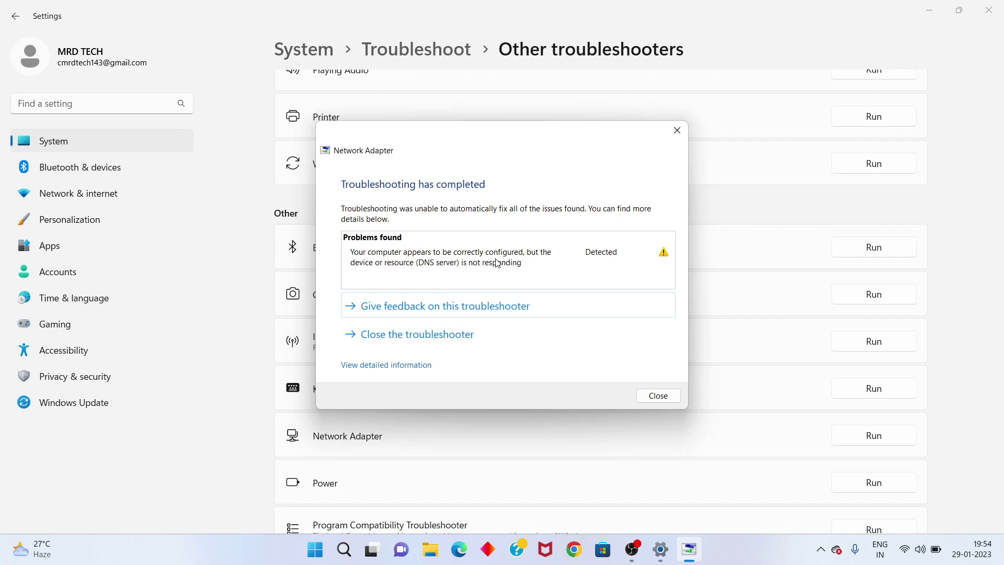
{"action": "left_click", "coordinate": [665, 398]}
Close Settings and show the Start menu's sleep, shut down and restart choices.
{"action": "left_click", "coordinate": [989, 10]}
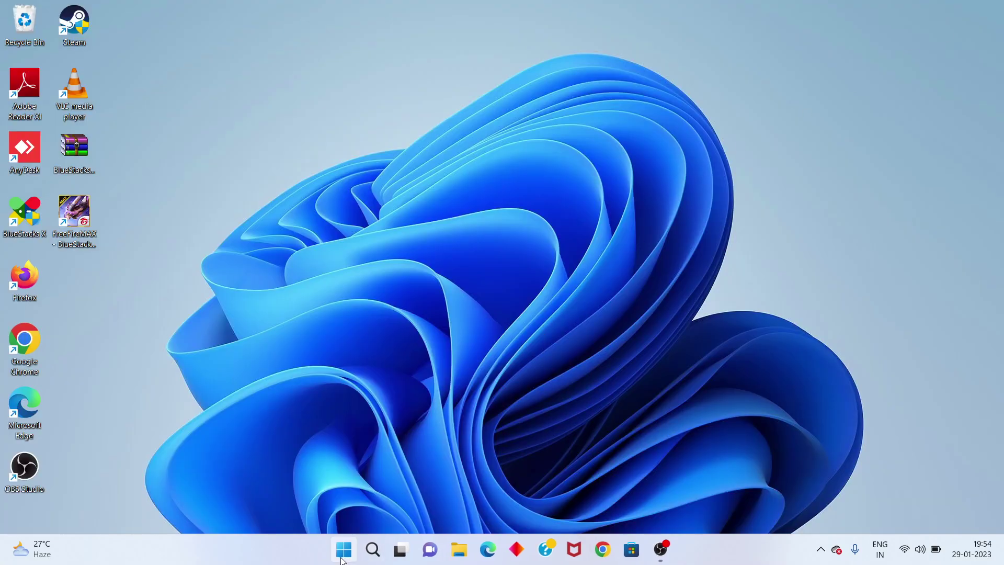
{"action": "left_click", "coordinate": [343, 549]}
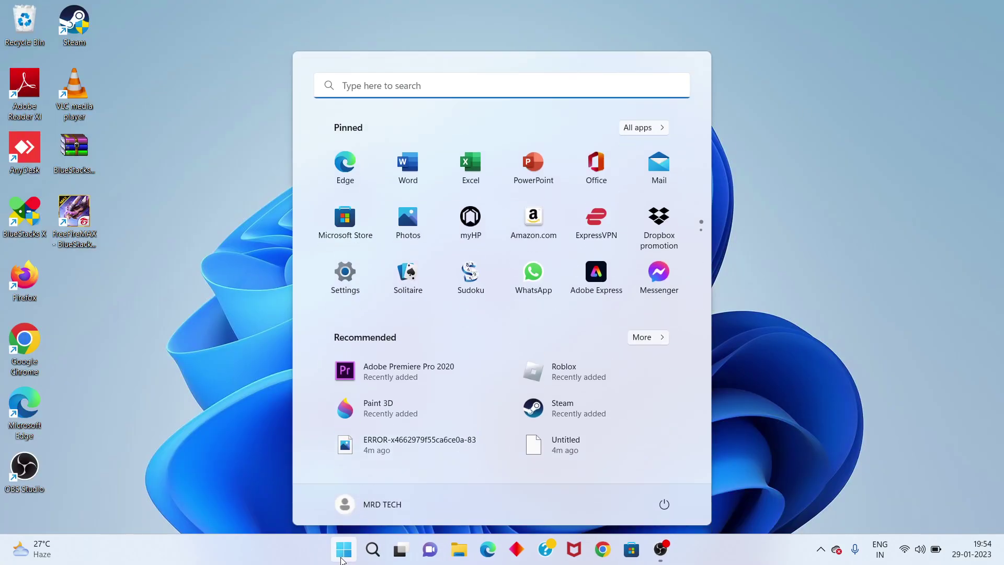
{"action": "left_click", "coordinate": [664, 507]}
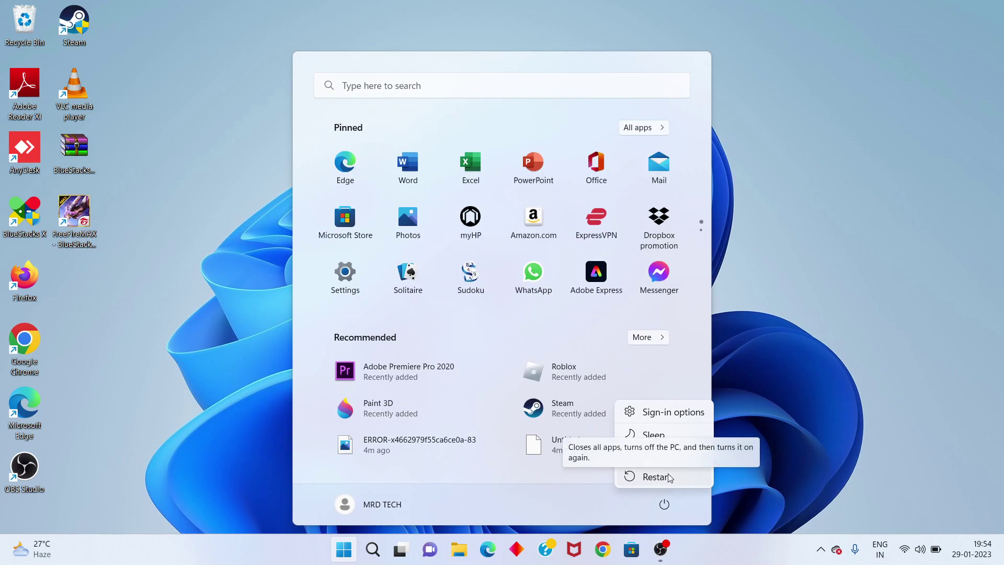